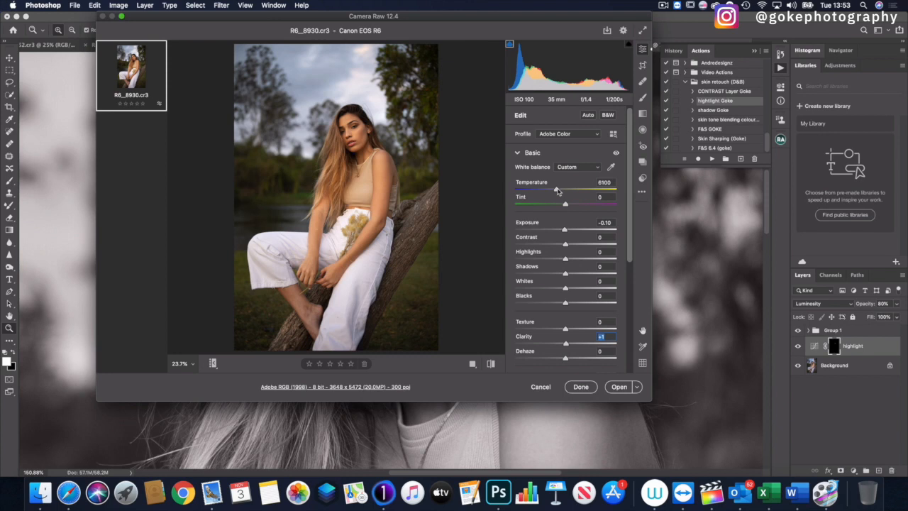
Set the raw photo's Temperature to 5100, Tint to -5 and Highlights to about -75
mouse_move(557, 191)
mouse_down()
mouse_move(547, 197)
mouse_move(564, 206)
mouse_up()
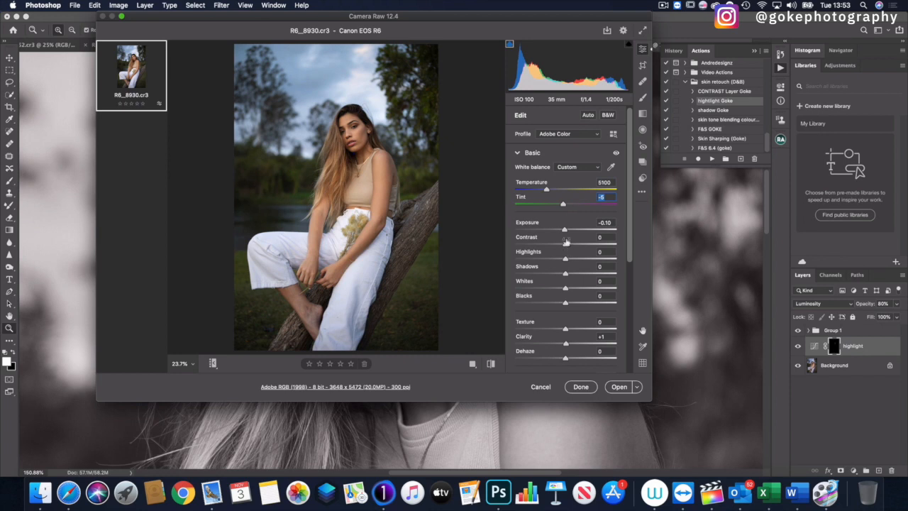
drag(565, 260, 526, 269)
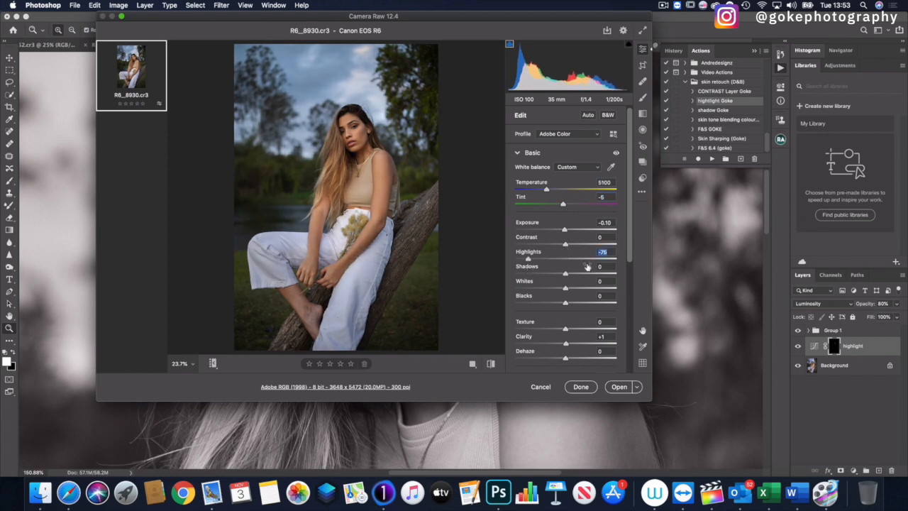
drag(531, 260, 525, 259)
drag(566, 245, 581, 271)
scroll(564, 269, down, 1)
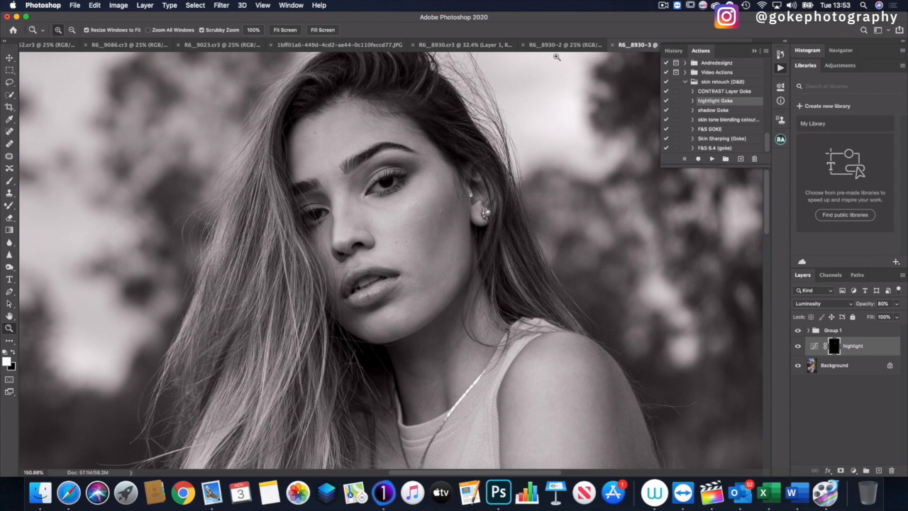
View the R6__8930-2 photo, and toggle the highlight layer in R6__8930-3 to compare the face before and after
click(554, 49)
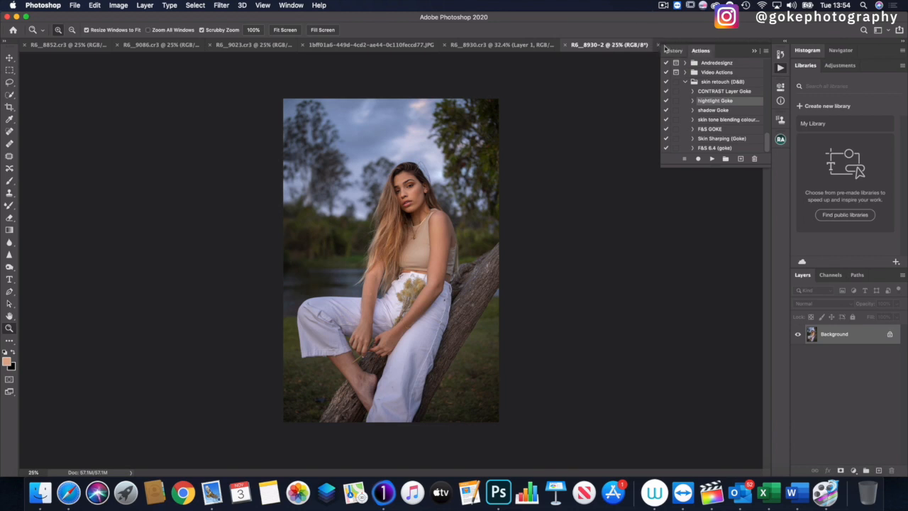
click(667, 45)
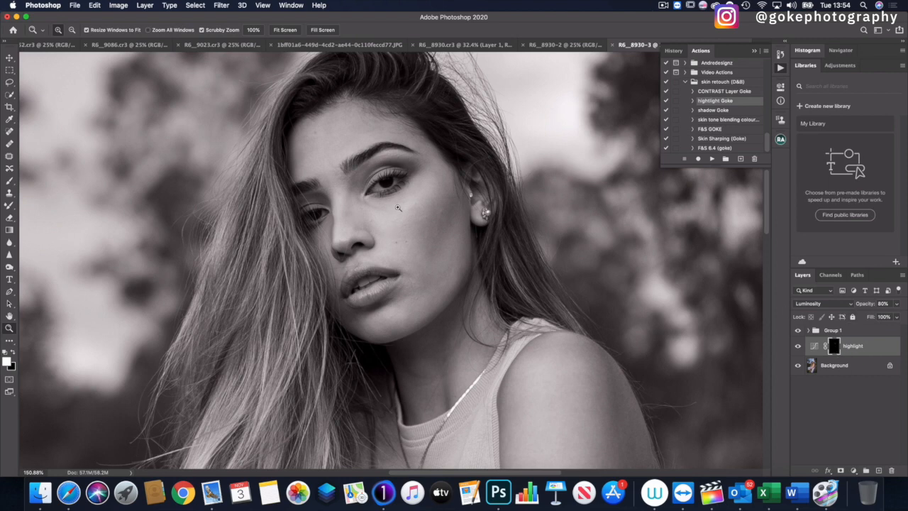
click(10, 180)
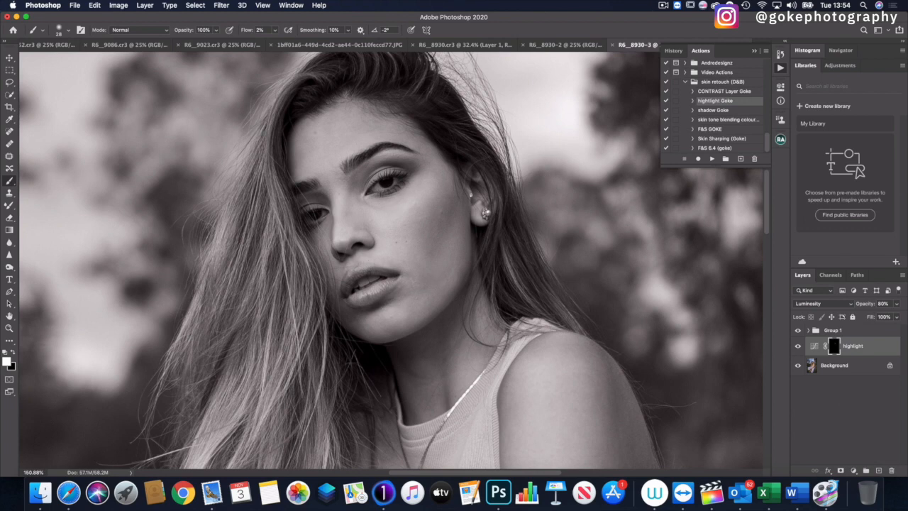
click(797, 345)
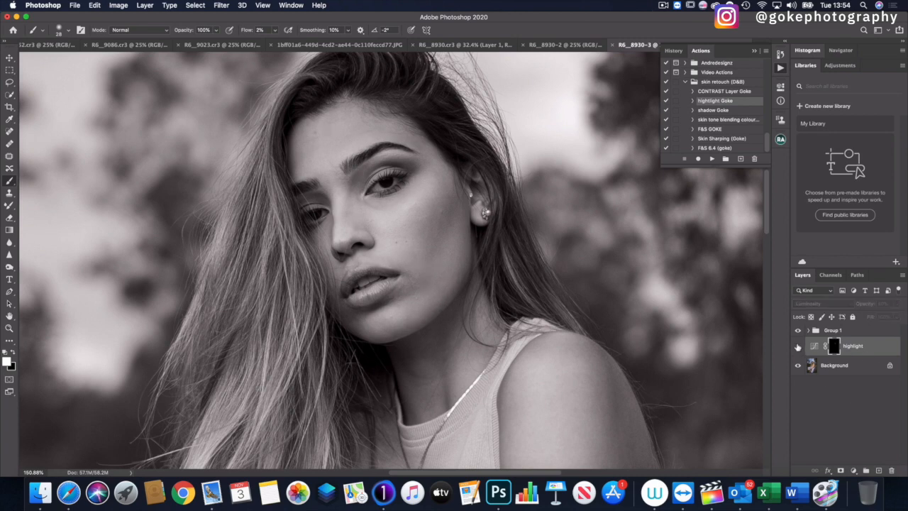
click(797, 346)
click(797, 346)
click(797, 346)
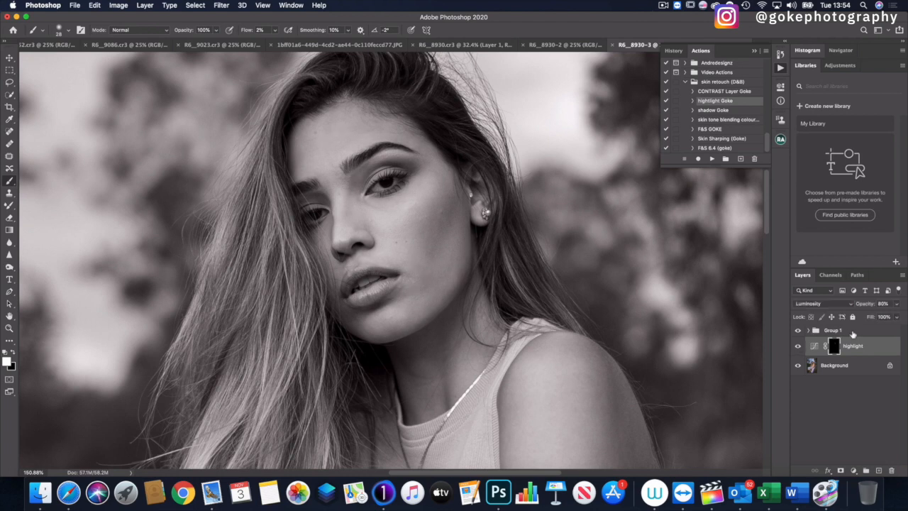
Hide Group 1 to compare the highlight layer's effect in colour, and delete the group
click(797, 331)
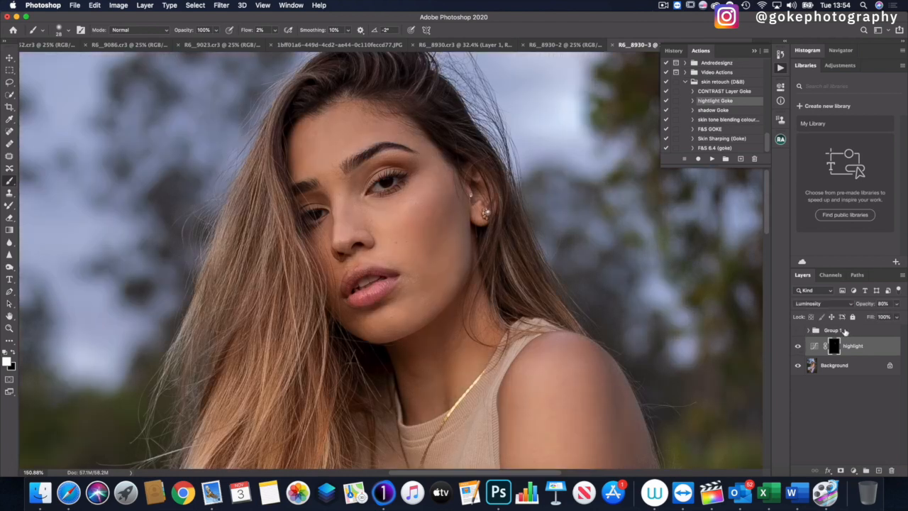
click(798, 346)
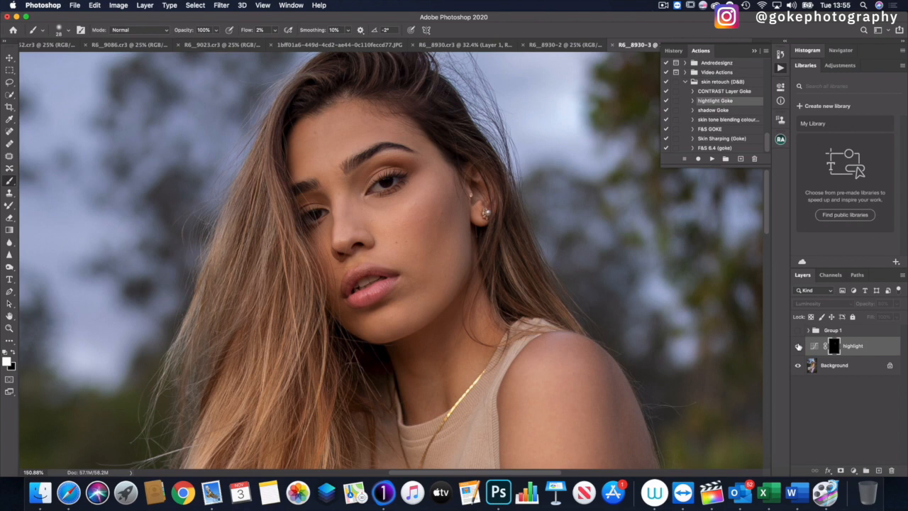
click(798, 346)
drag(847, 329, 891, 469)
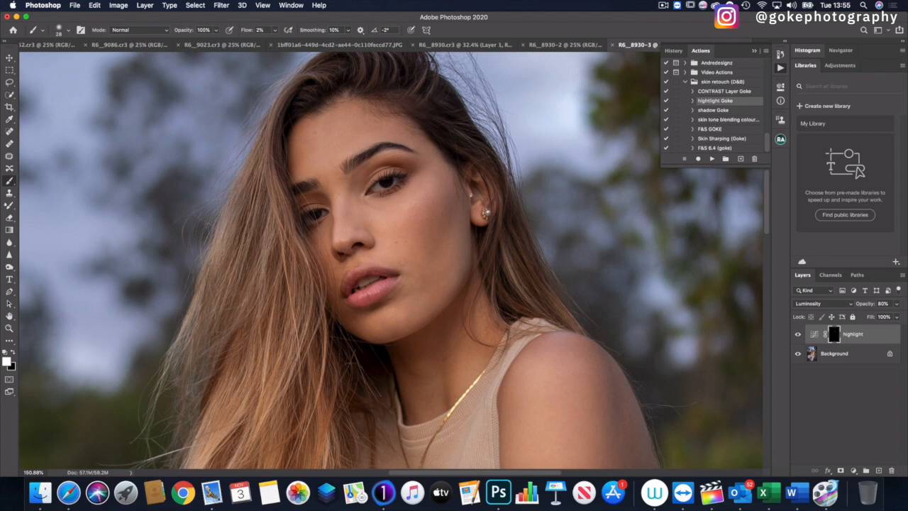
Merge the highlight layer with the Background and run the skin tone blending colour action
click(729, 120)
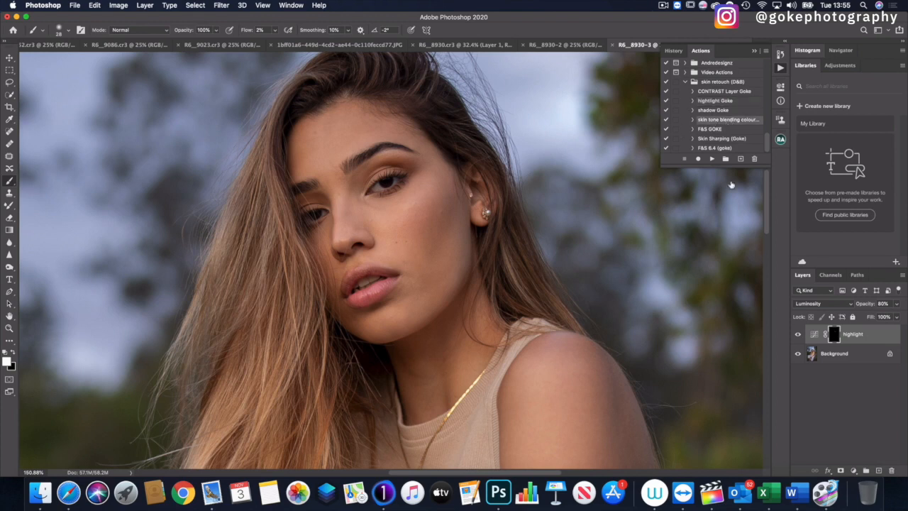
click(837, 354)
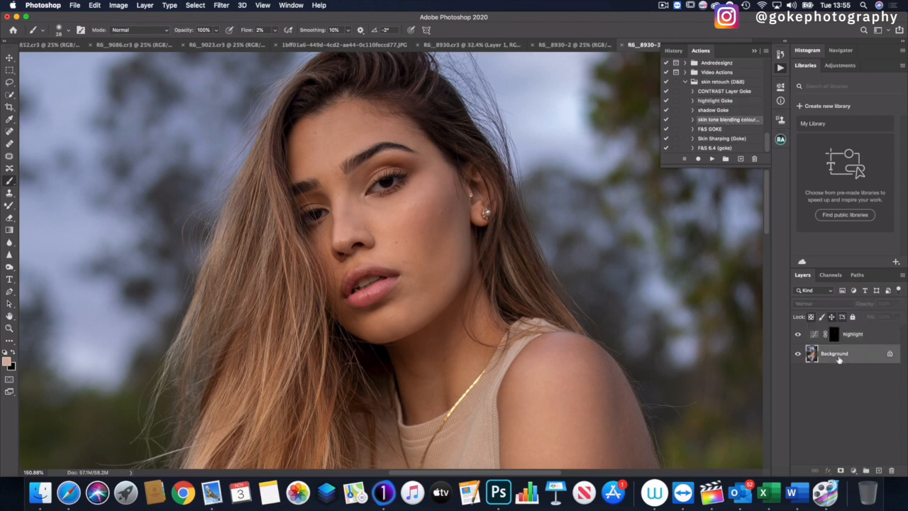
click(851, 334)
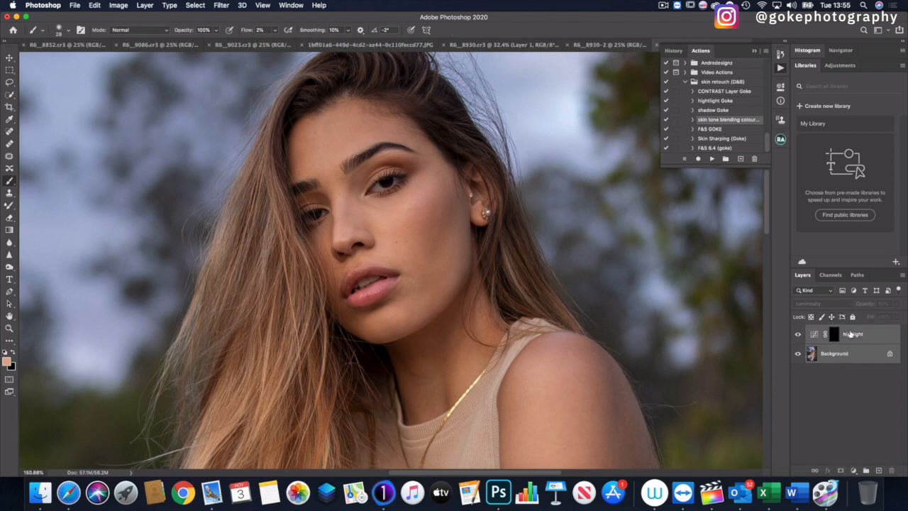
key(Delete)
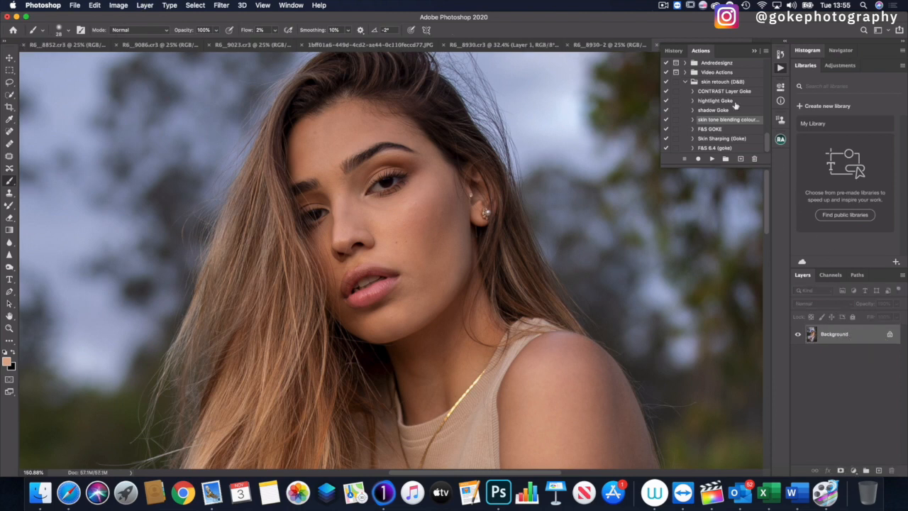
click(711, 159)
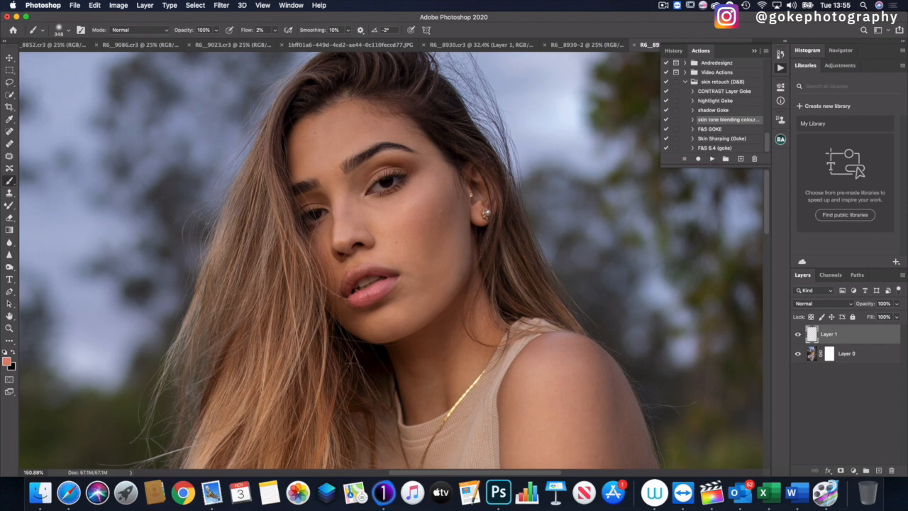
Set the brush size to 30 px and sample the skin tone on the cheek beneath the eye as the painting colour
click(63, 29)
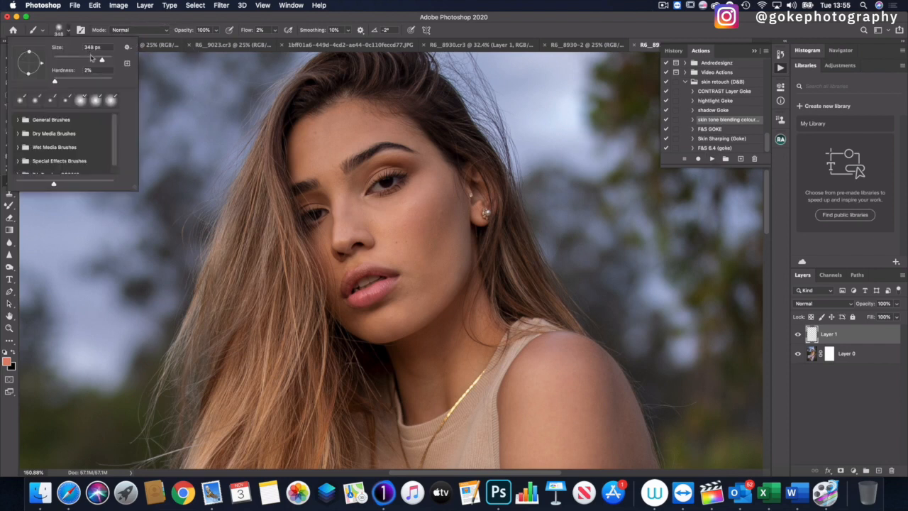
drag(101, 60, 62, 60)
click(85, 232)
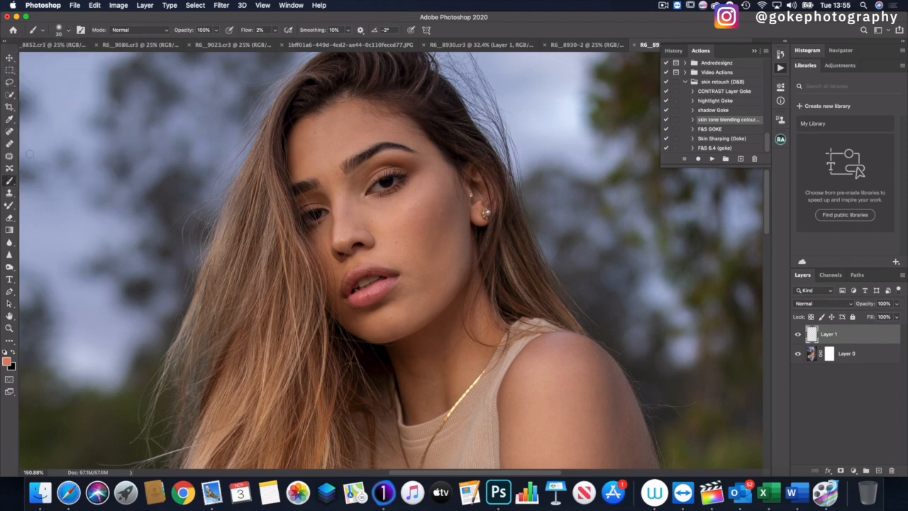
click(9, 120)
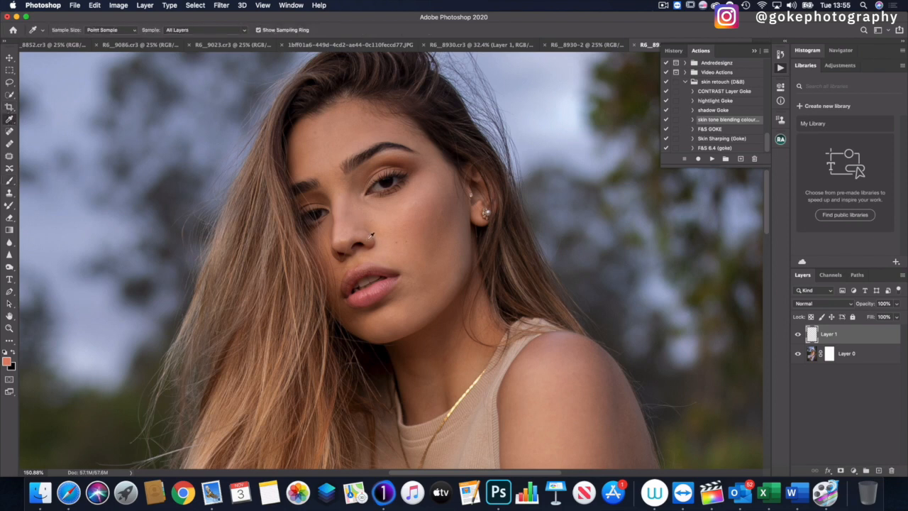
click(383, 217)
click(9, 181)
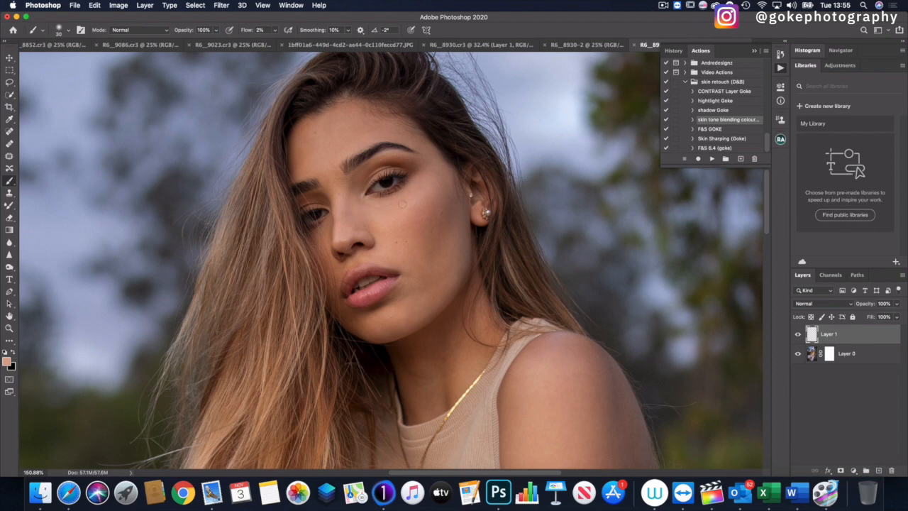
Toggle Layer 1 to compare the skin tone blending, and view the whole photo fitted to the screen
click(798, 337)
click(798, 337)
click(798, 335)
click(9, 328)
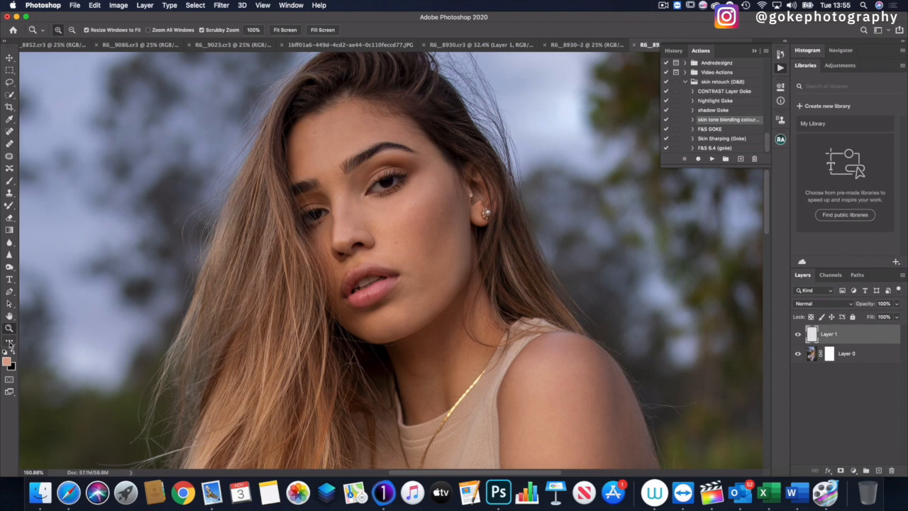
click(285, 30)
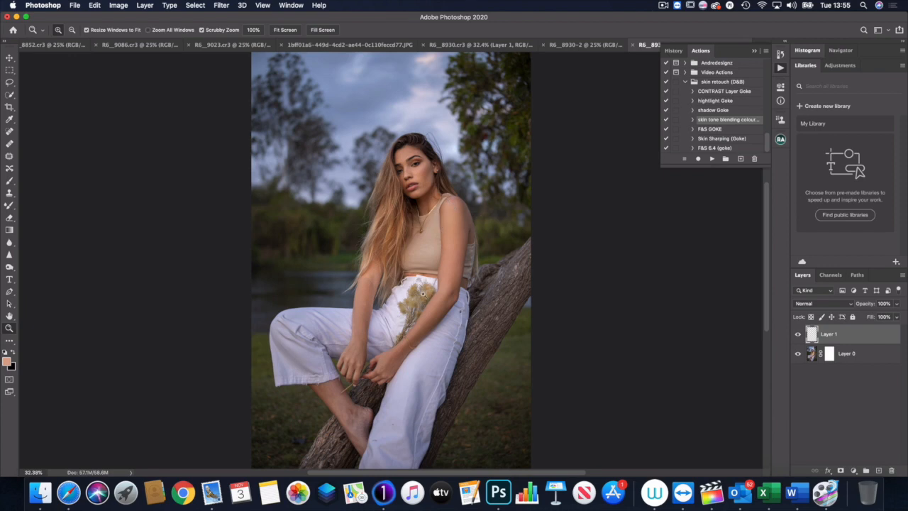
Compare the R6__8930-2 photo with the finished sunset-sky JPG and the other open version of the portrait
click(454, 46)
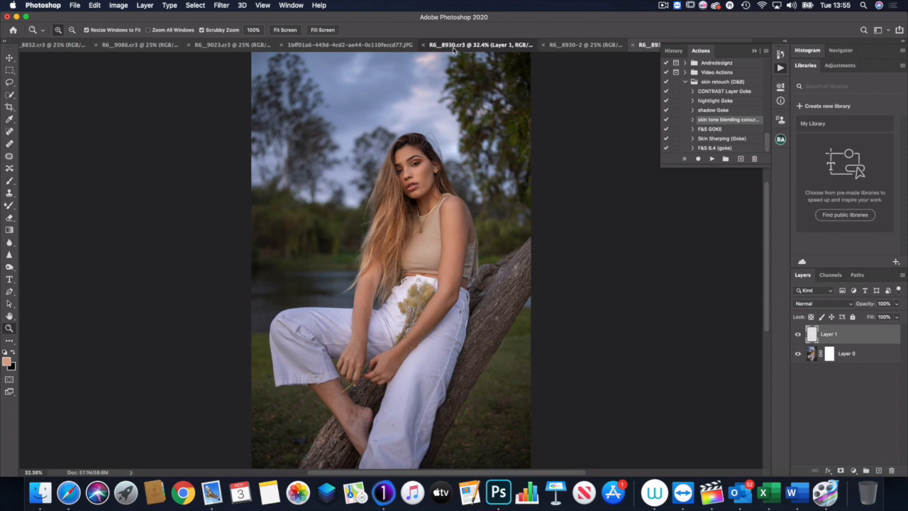
click(590, 46)
click(424, 45)
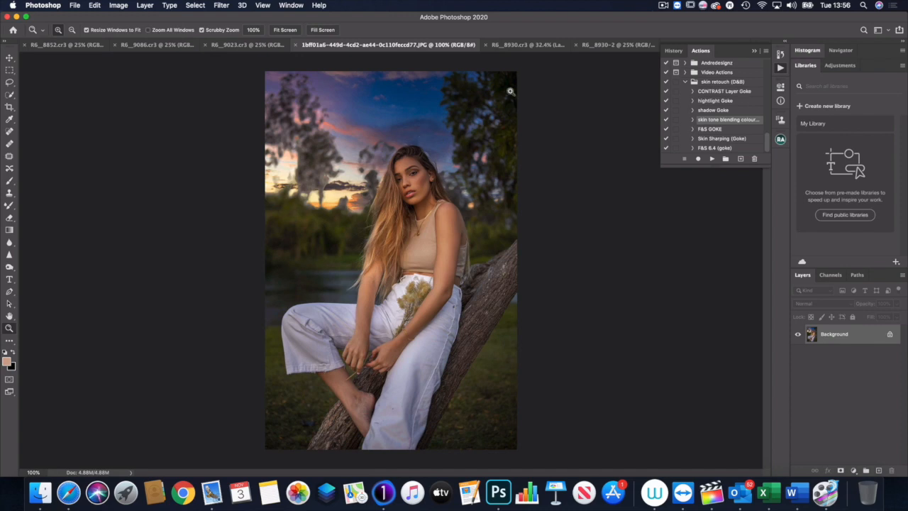
click(609, 46)
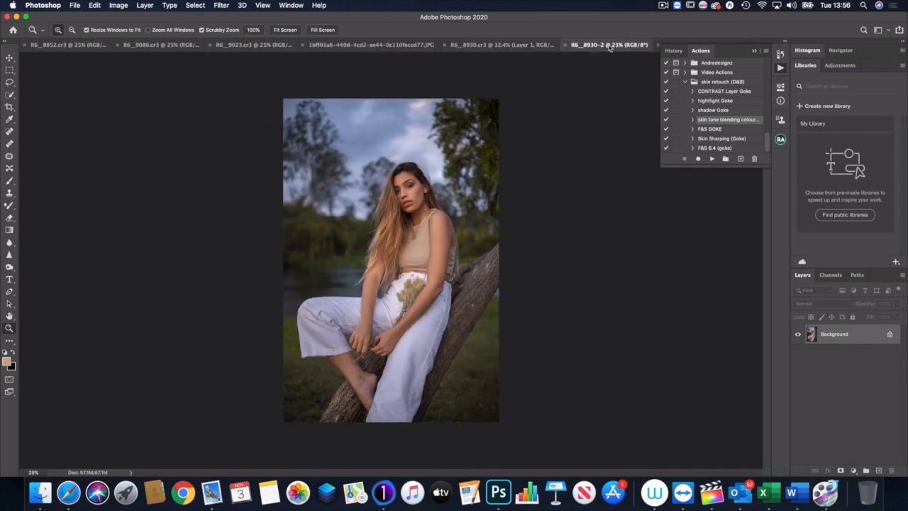
click(418, 46)
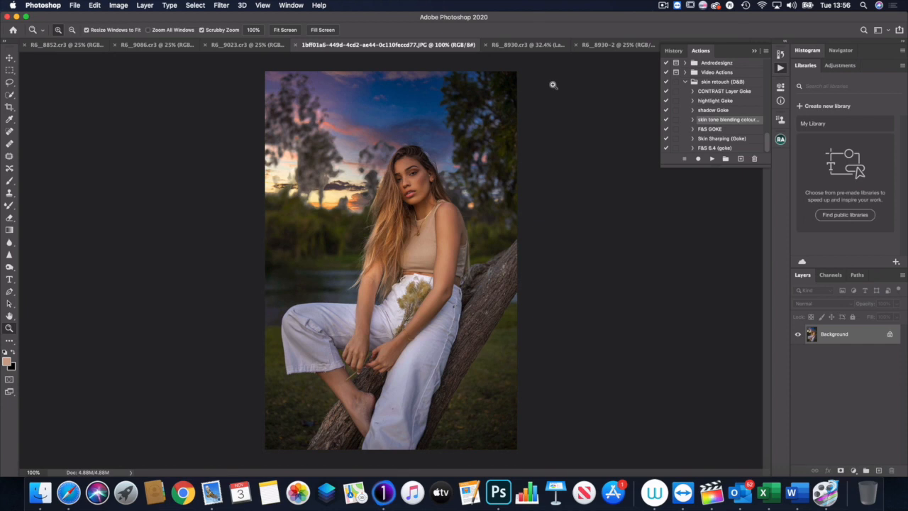
click(605, 47)
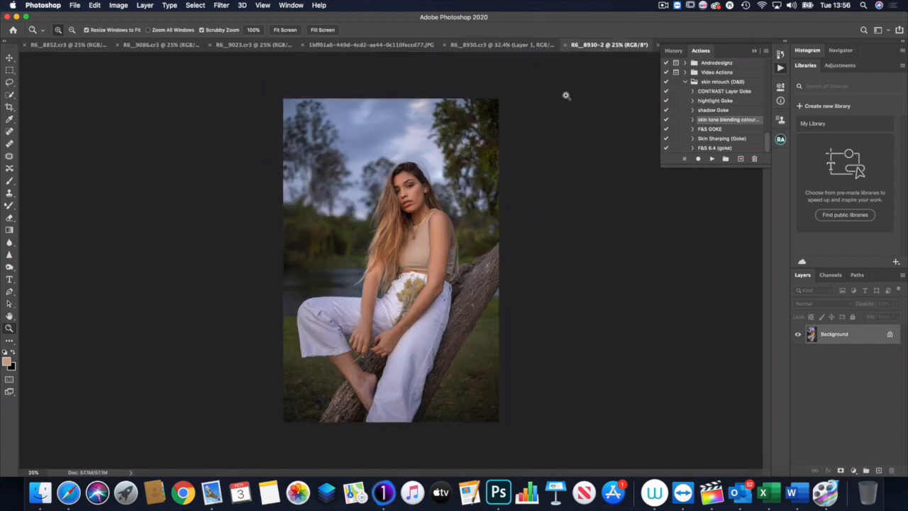